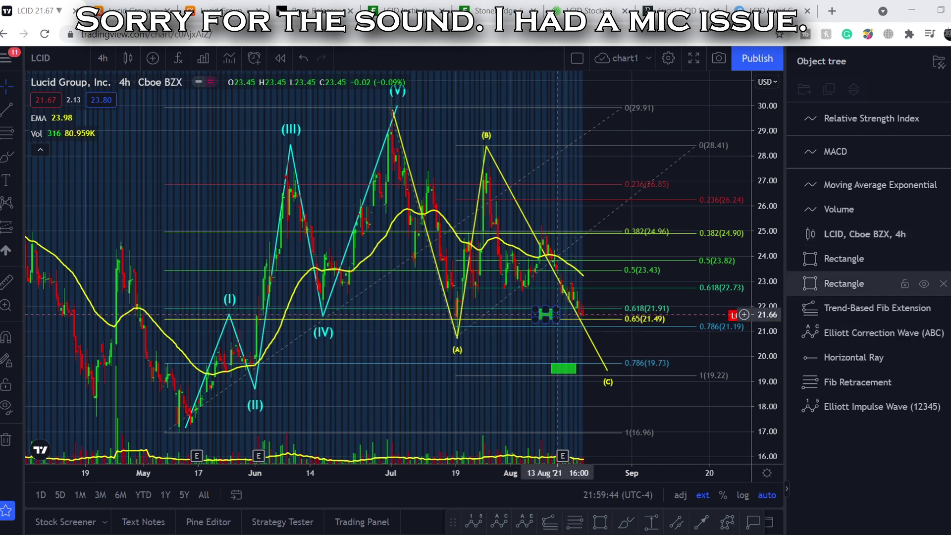
Resize the upper green rectangle at the 0.618–0.65 retracement zone so it spans 09 Aug to 17 Aug '21
click(558, 314)
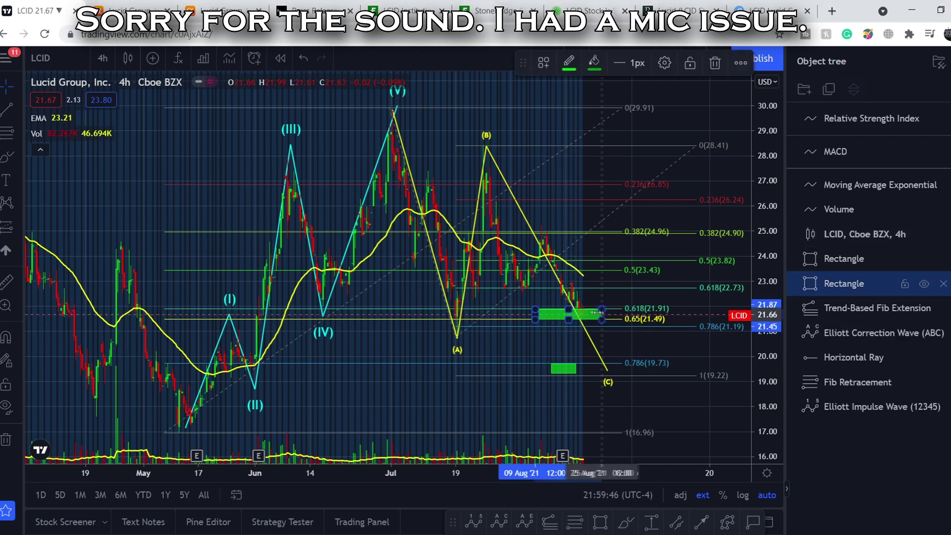
drag(558, 315, 569, 311)
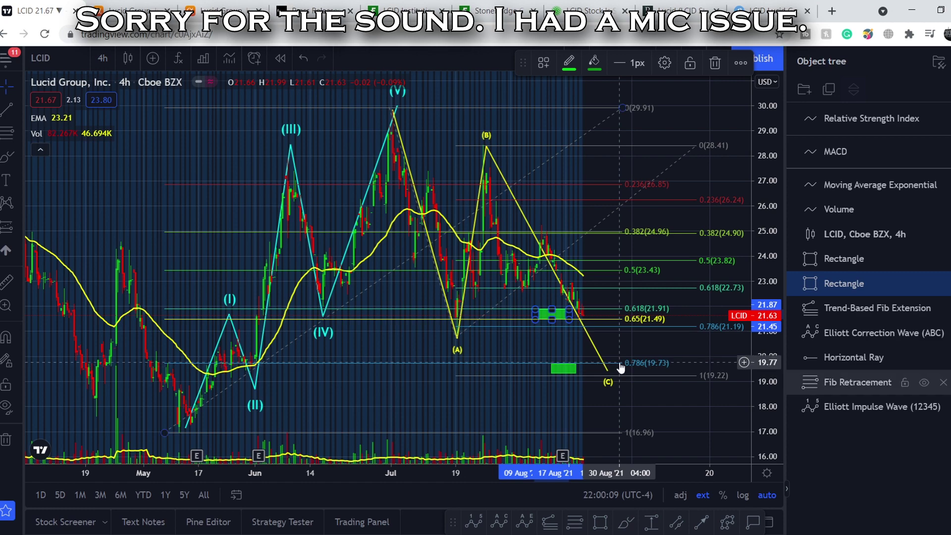
scroll(616, 368, down, 3)
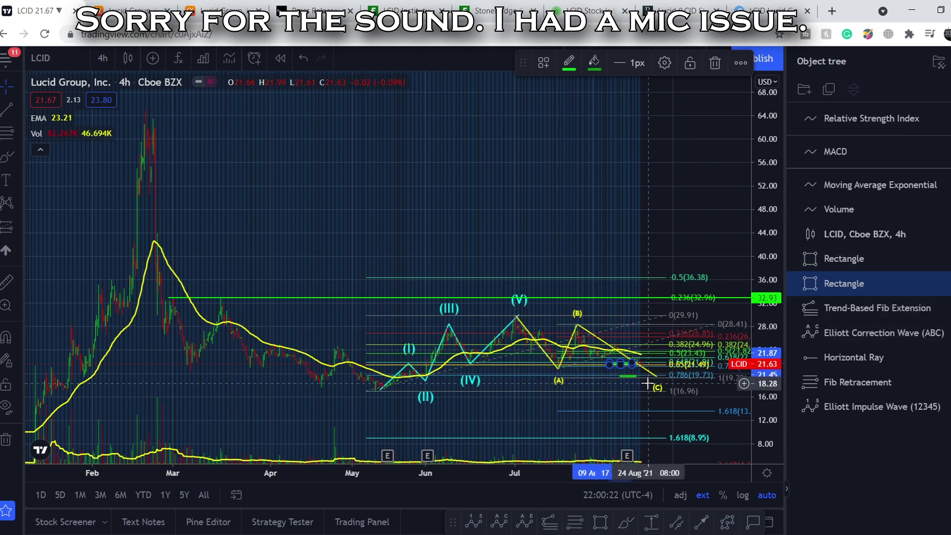
scroll(638, 382, up, 6)
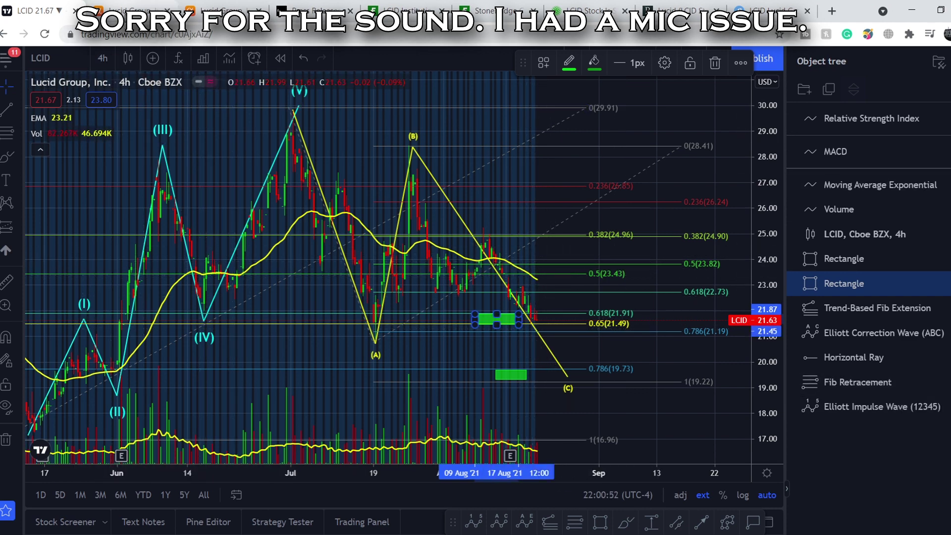
Switch to the Seeking Alpha LCID overview and read the company profile, selecting part of the business description
click(129, 10)
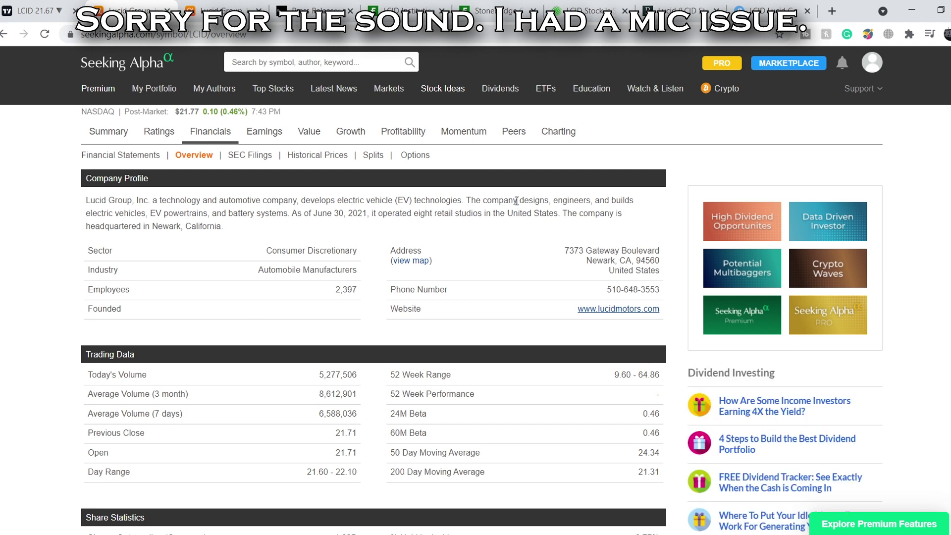
drag(518, 201, 519, 213)
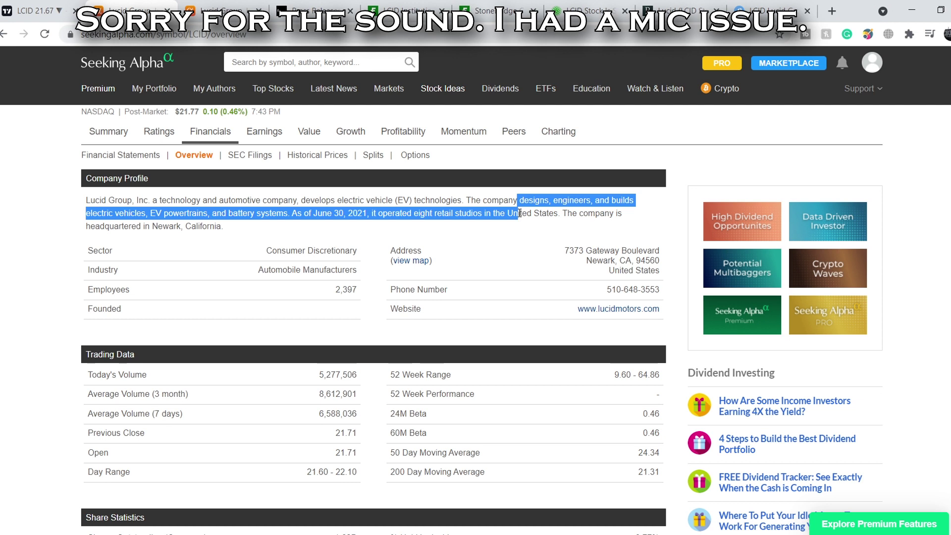
click(72, 231)
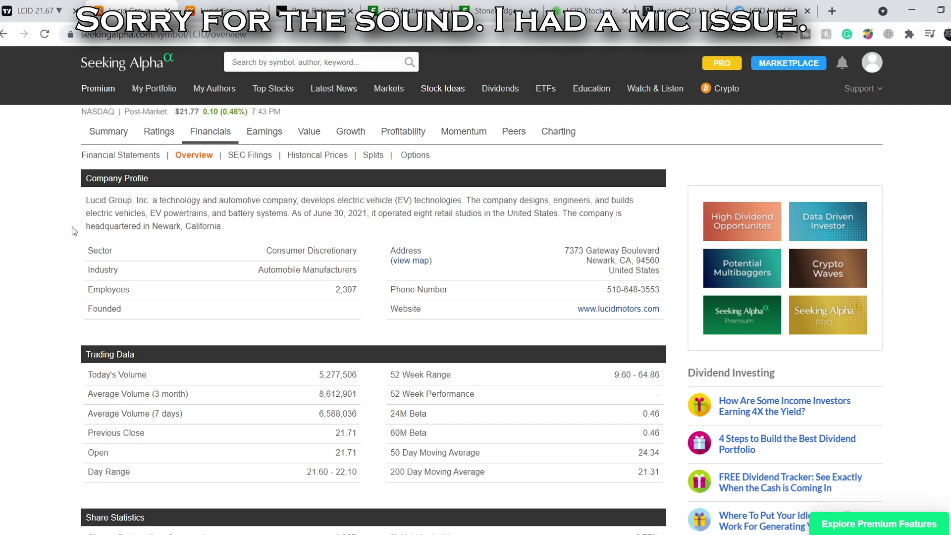
Examine Lucid's share statistics, market cap, profitability, income statement and balance sheet figures in the overview
scroll(72, 231, down, 4)
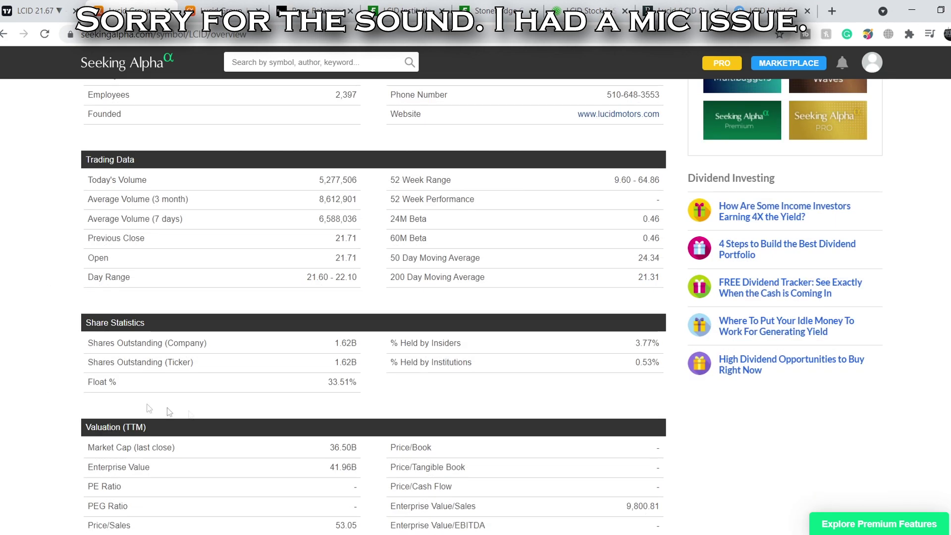
double_click(337, 447)
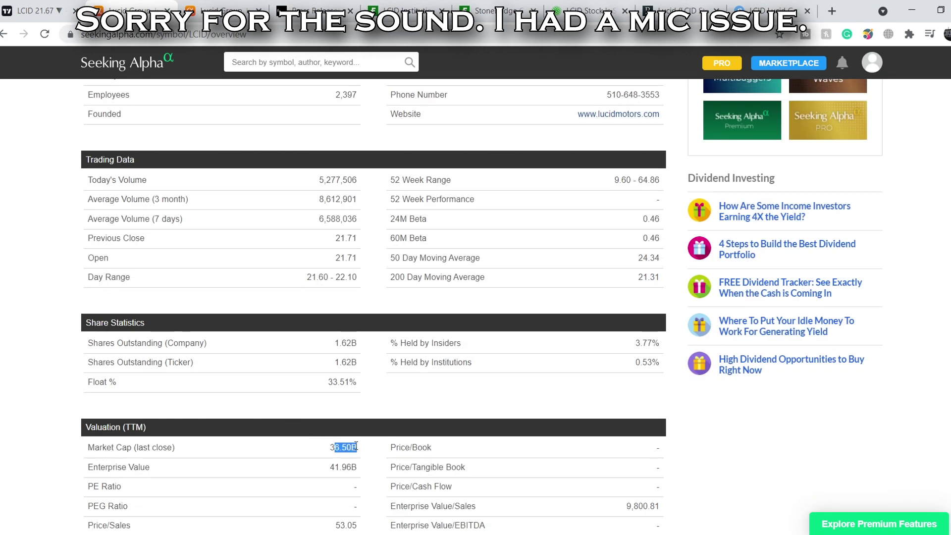
click(379, 445)
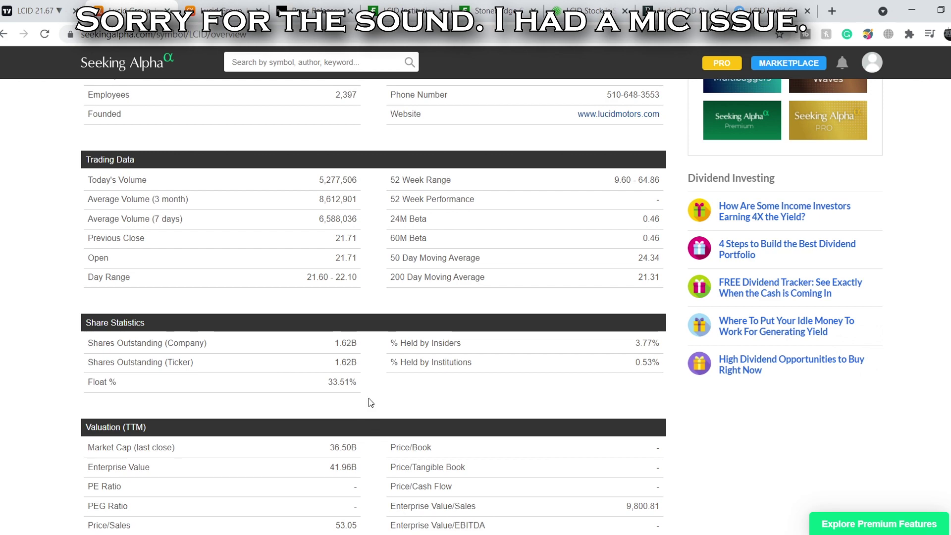
scroll(379, 404, down, 5)
scroll(379, 391, down, 3)
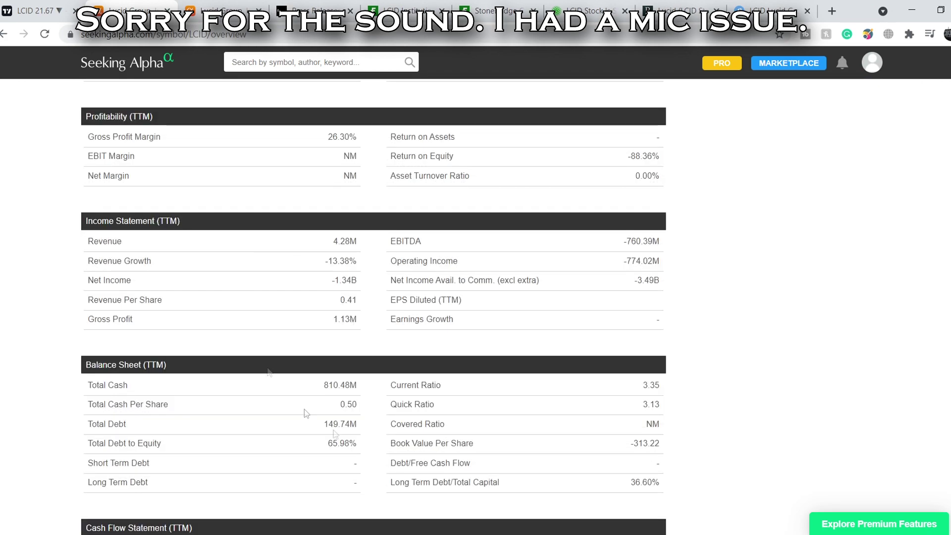
scroll(375, 363, up, 10)
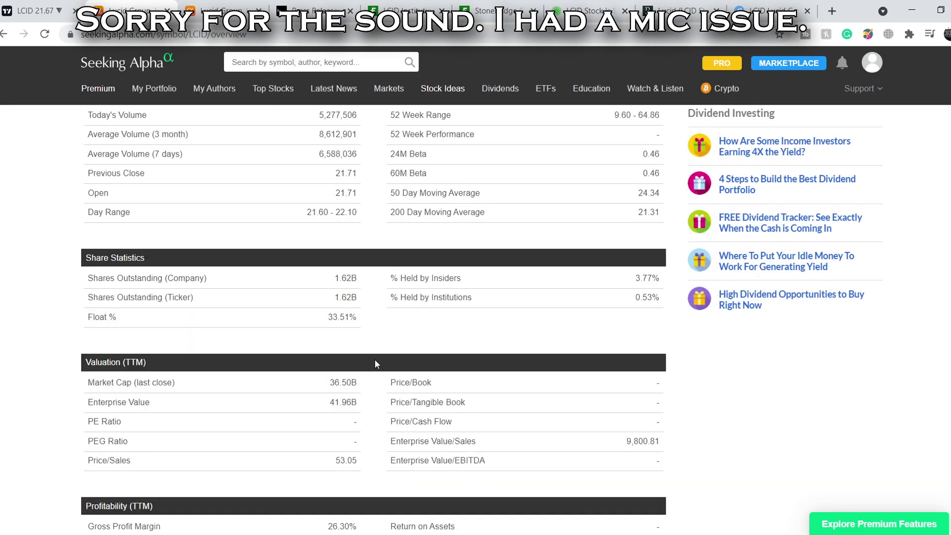
Review the condensed consolidated balance sheets in Lucid's Seeking Alpha filing alongside the 2021 press releases on Lucid's investor site
click(238, 10)
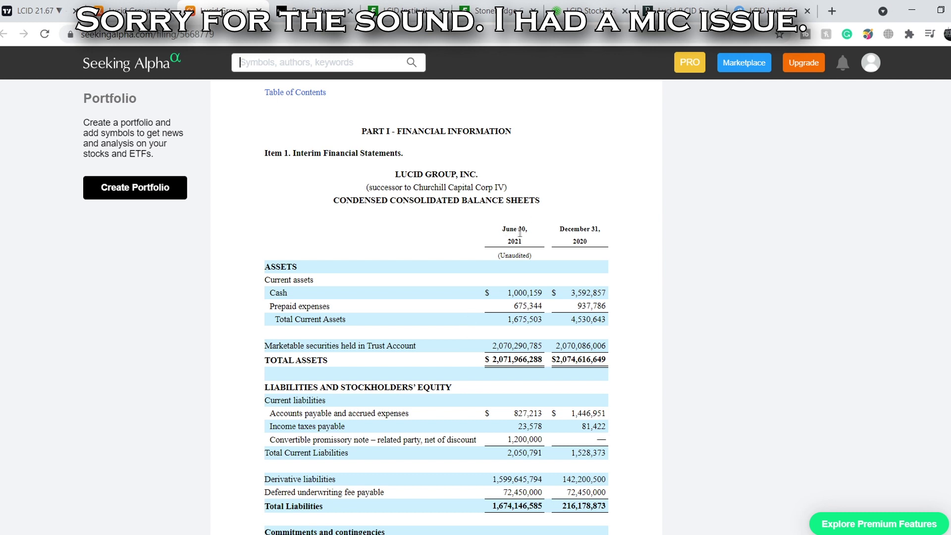
click(297, 10)
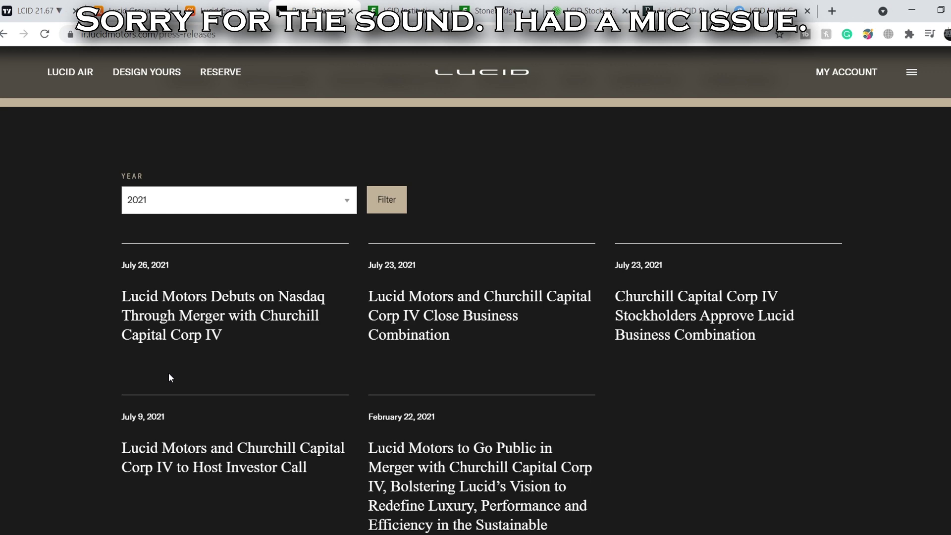
click(223, 10)
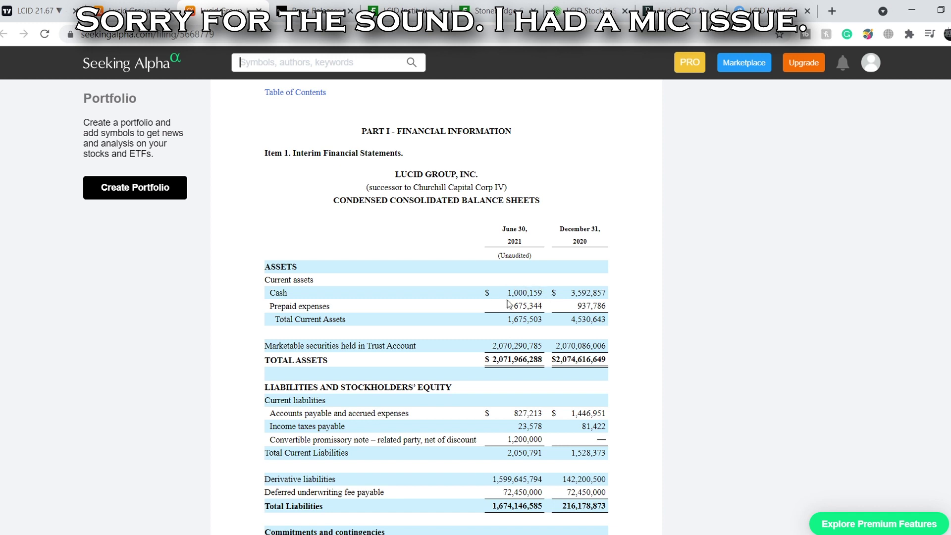
click(309, 10)
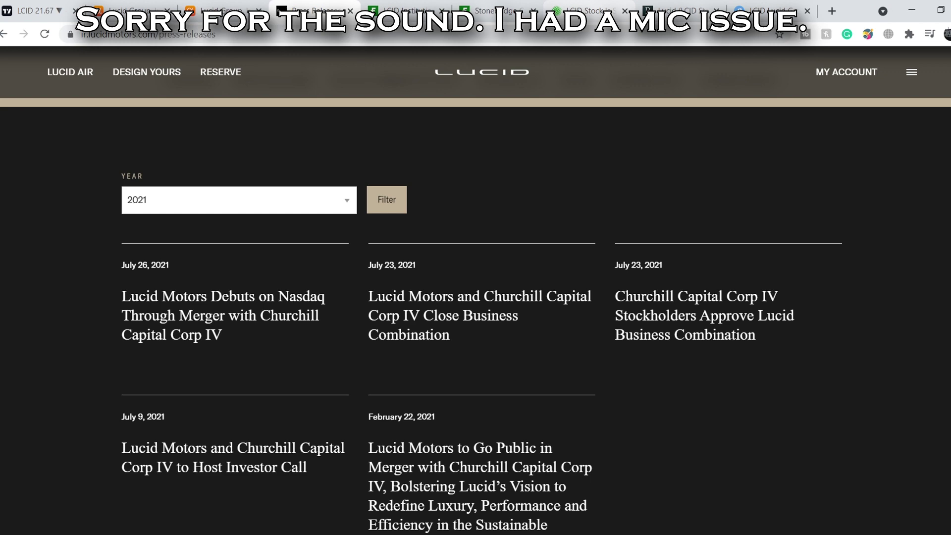
Open the InvestorPlace article on Lucid being undervalued and highlight its revised valuation, previous valuation and upside percentage
click(585, 10)
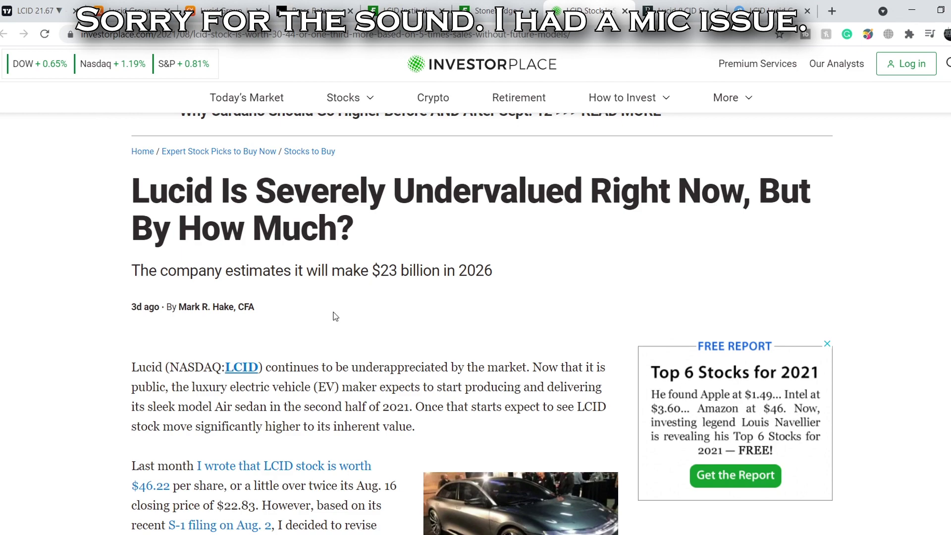
scroll(335, 316, down, 4)
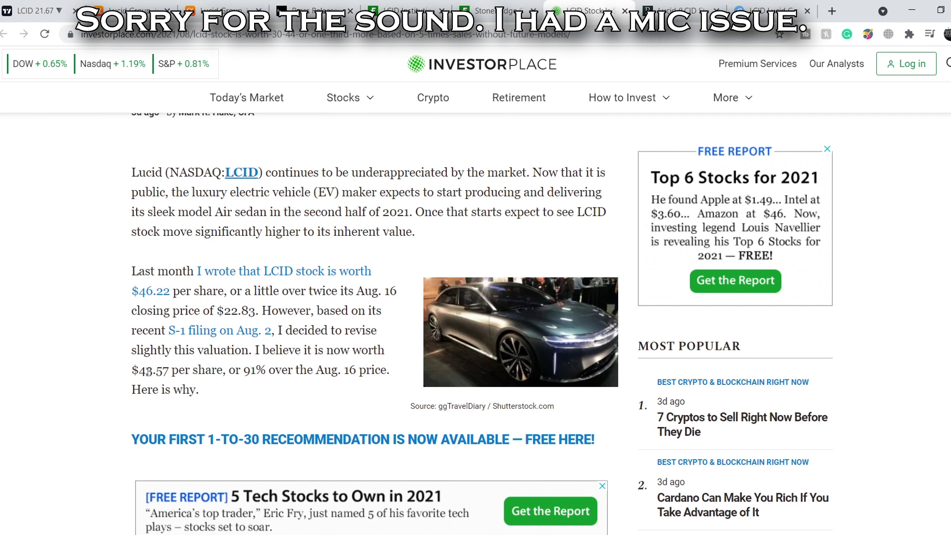
drag(139, 370, 169, 369)
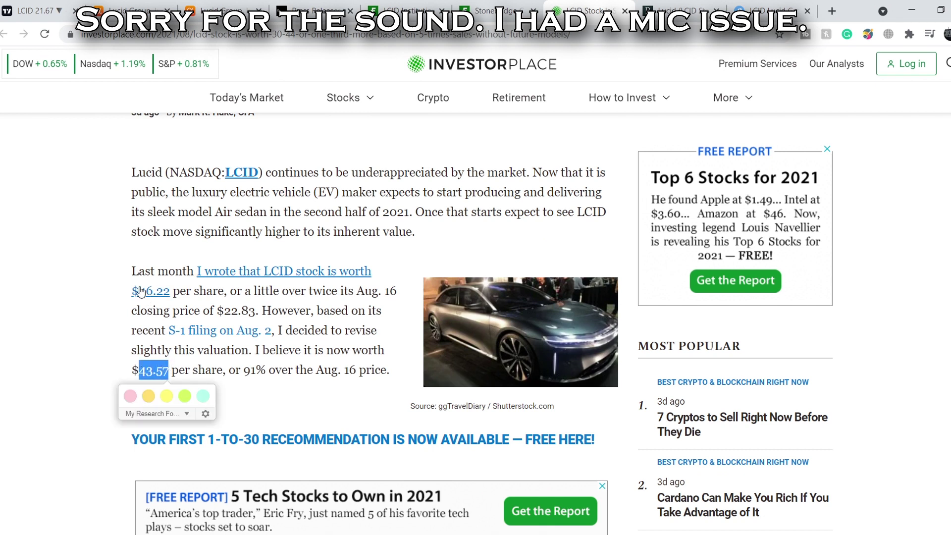
drag(132, 290, 169, 290)
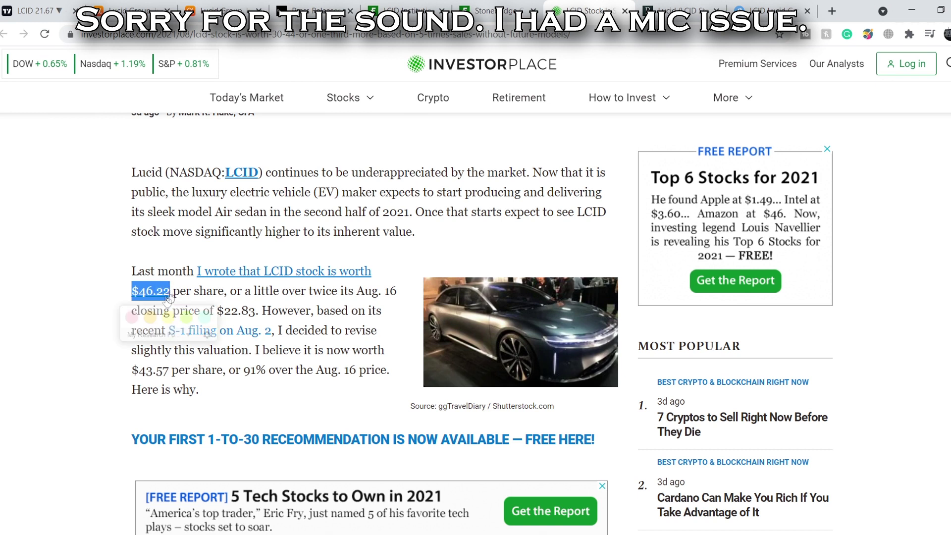
click(258, 407)
drag(229, 369, 374, 370)
click(241, 406)
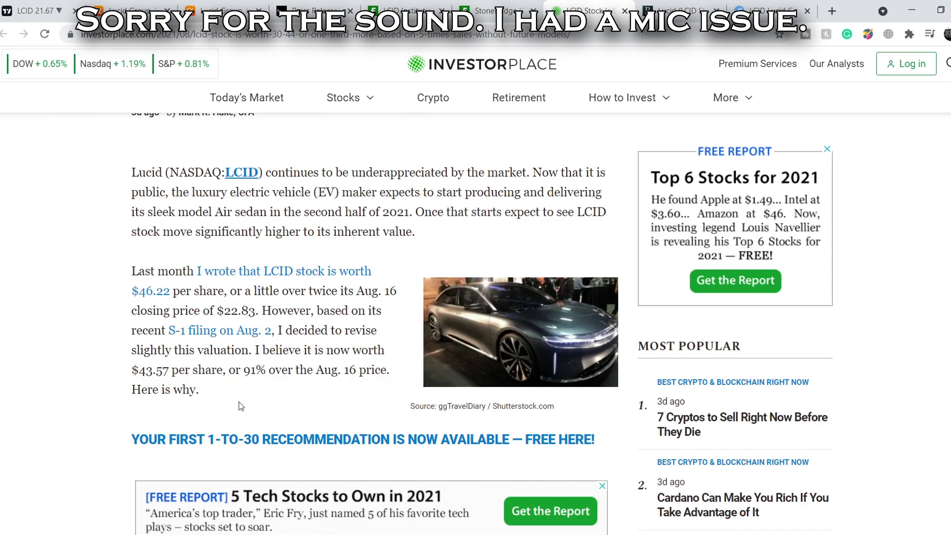
Read the article's "What LCID Stock is Worth" and "Where This Leaves Lucid" sections on market value, sales forecasts and deliveries
scroll(154, 384, down, 8)
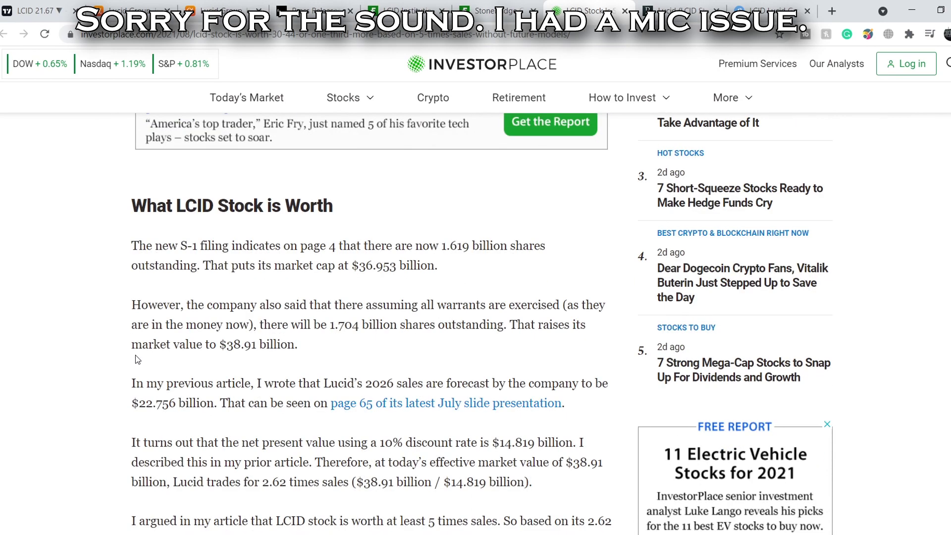
scroll(138, 358, down, 2)
scroll(138, 359, up, 1)
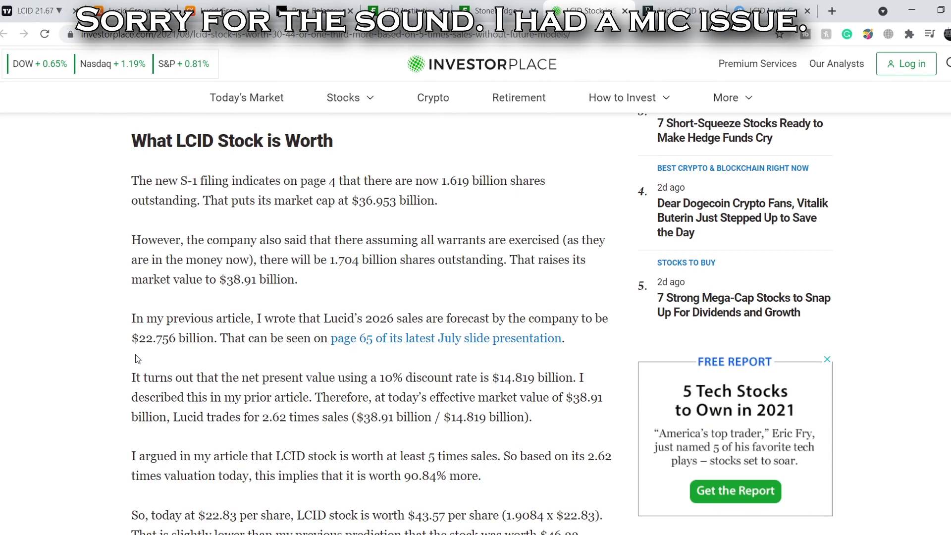
scroll(135, 355, down, 2)
scroll(242, 315, up, 1)
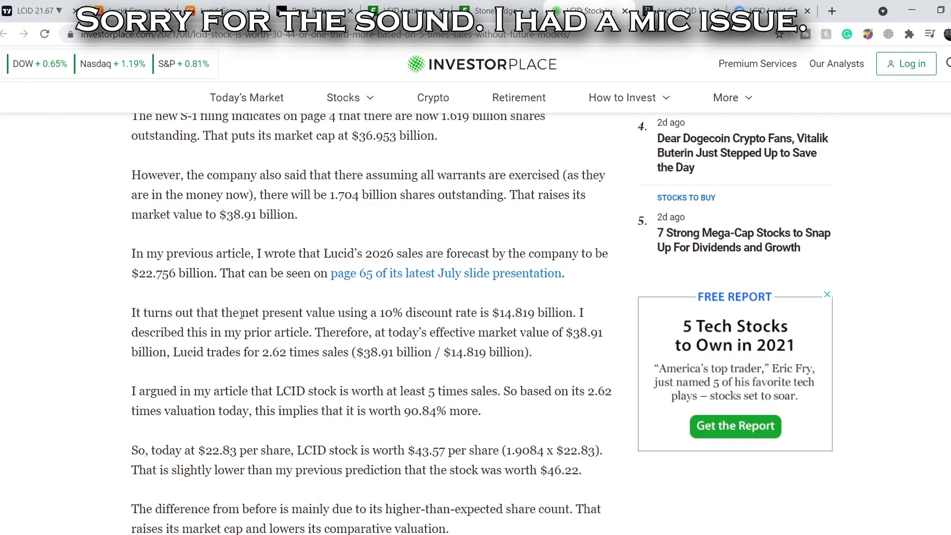
scroll(241, 315, down, 3)
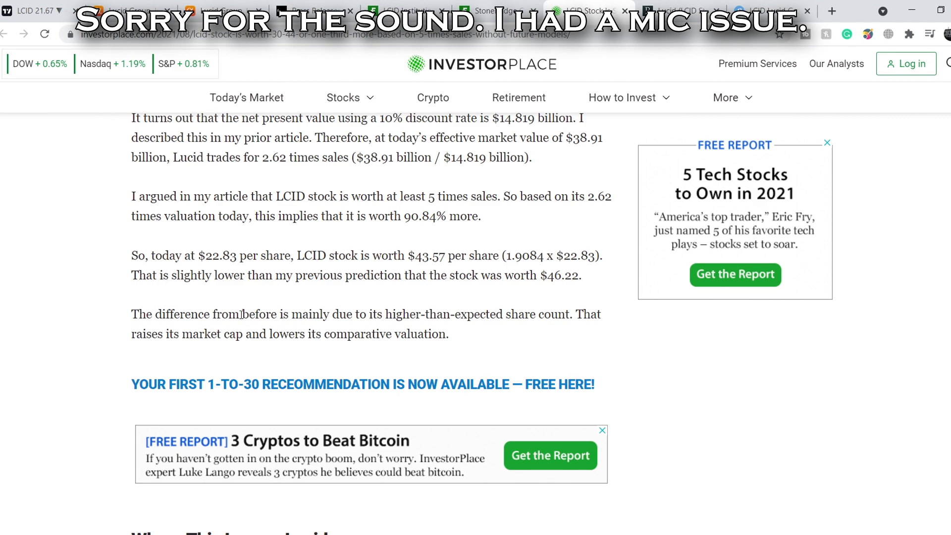
scroll(242, 314, down, 6)
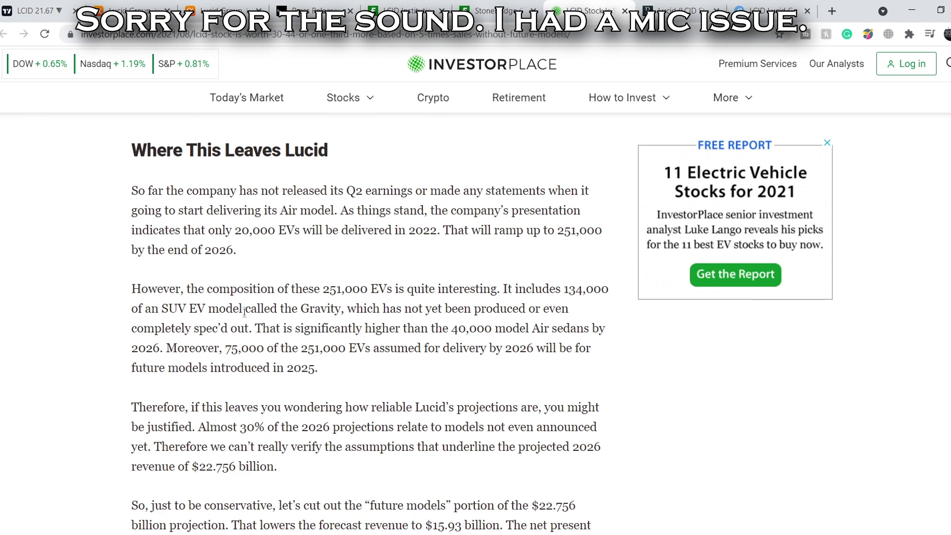
Check the LCID chart on TradingView and return to the "What LCID Stock is Worth" section of the InvestorPlace article
click(35, 10)
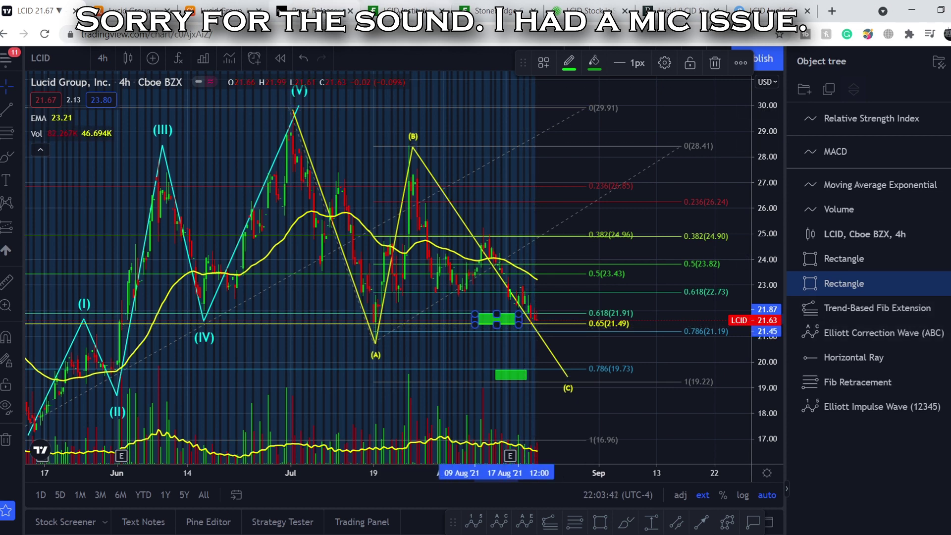
click(590, 10)
scroll(319, 327, up, 13)
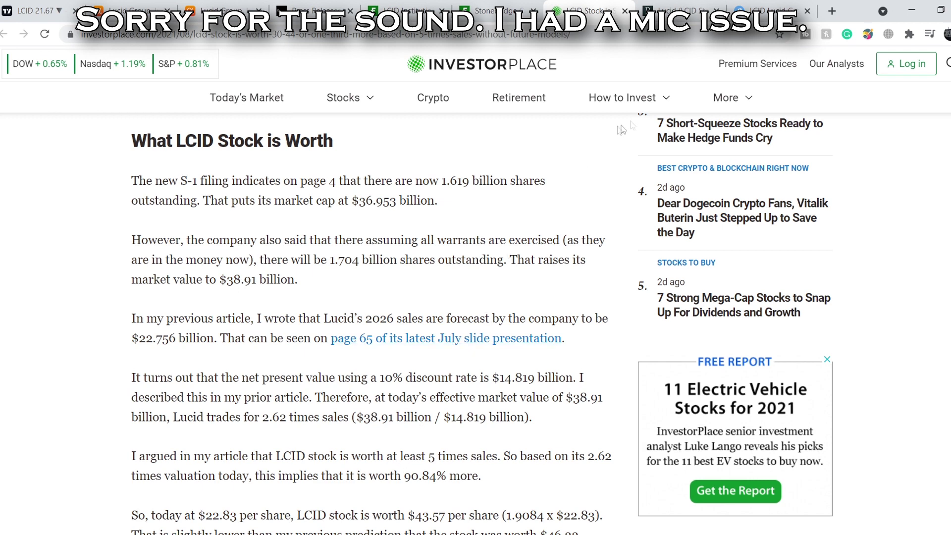
Switch to the Barron's article on Lucid's earnings and highlight the passages about its second-quarter balance sheet and total cash
key(ctrl+Tab)
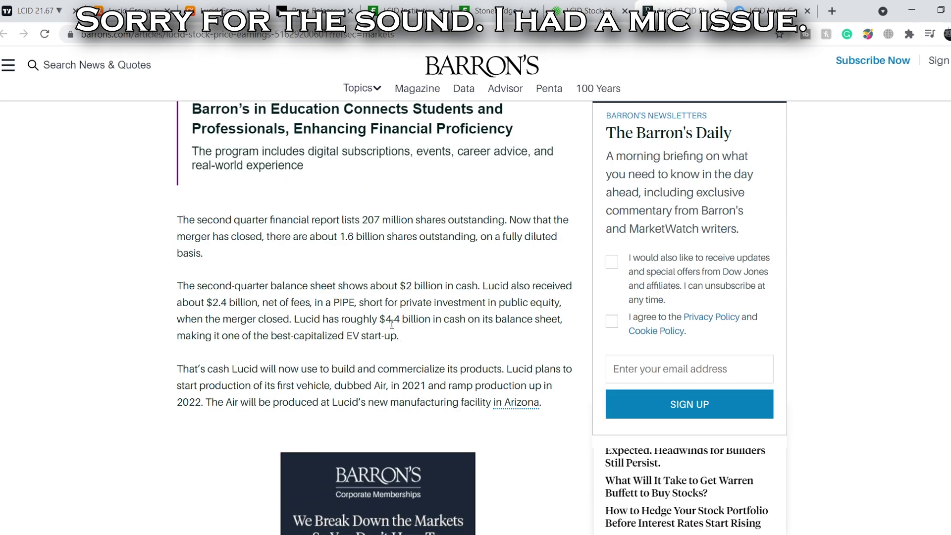
drag(381, 320, 464, 326)
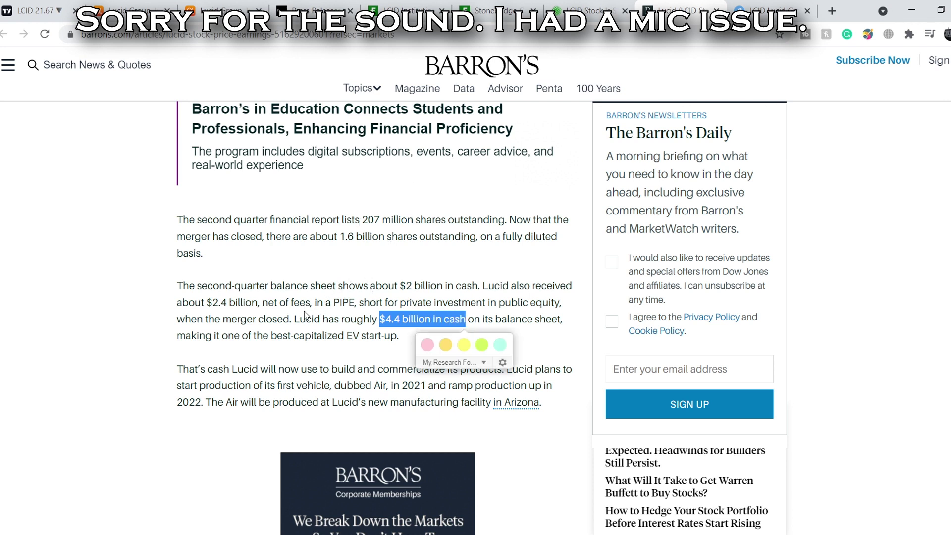
click(347, 287)
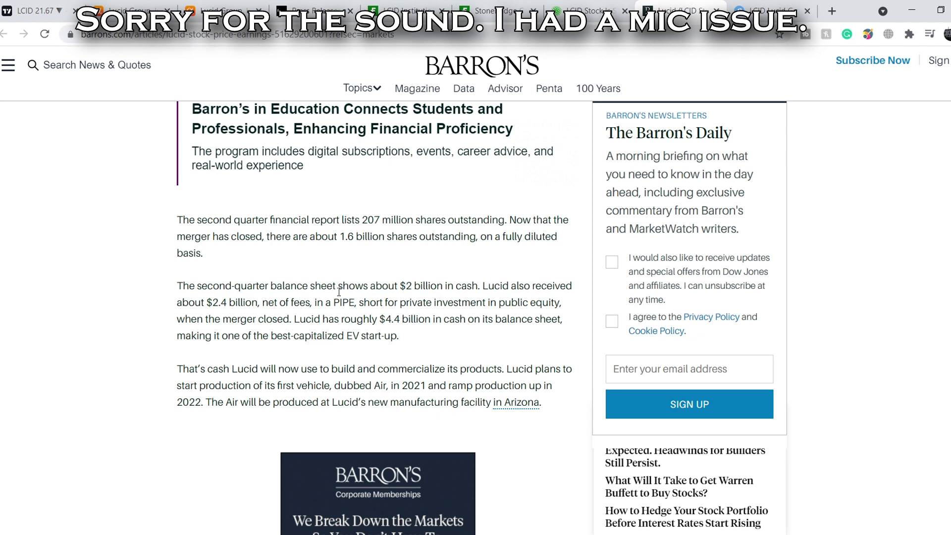
drag(198, 285, 442, 322)
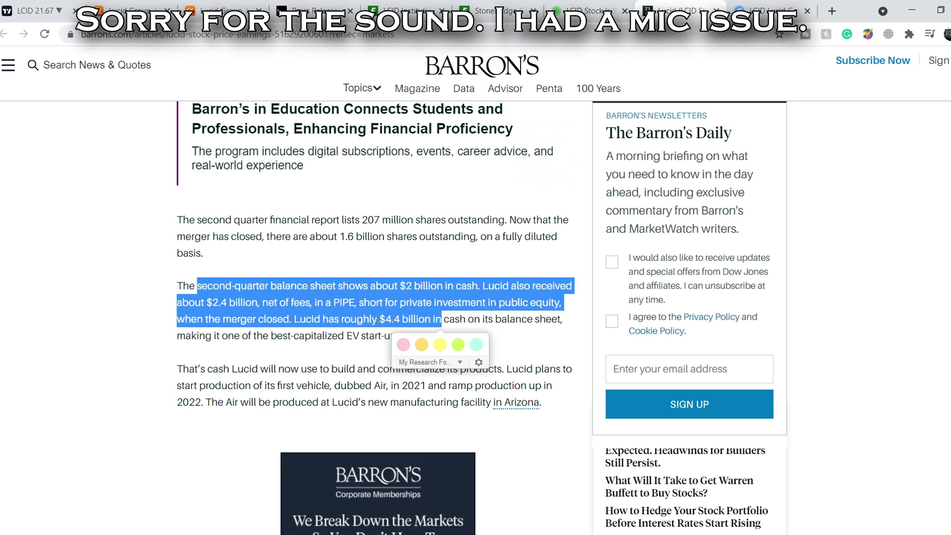
click(379, 321)
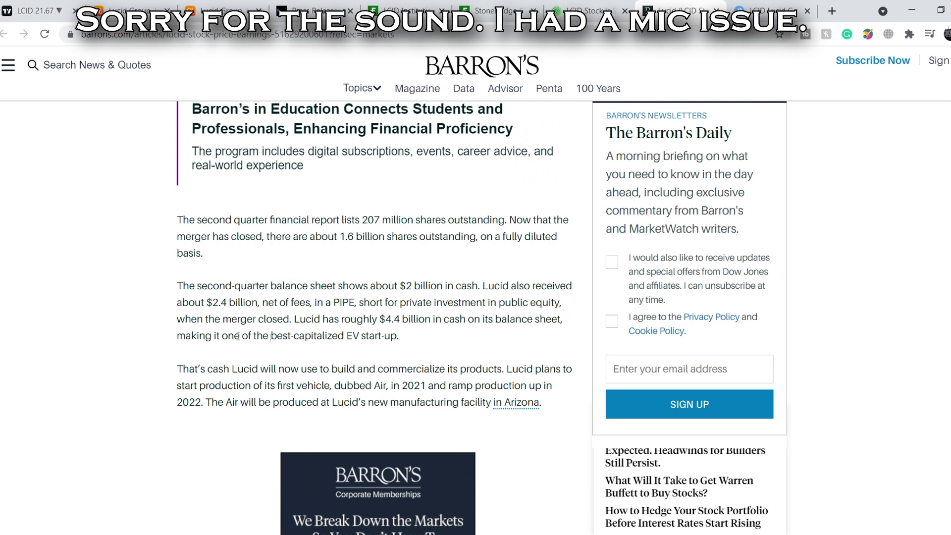
drag(386, 319, 404, 320)
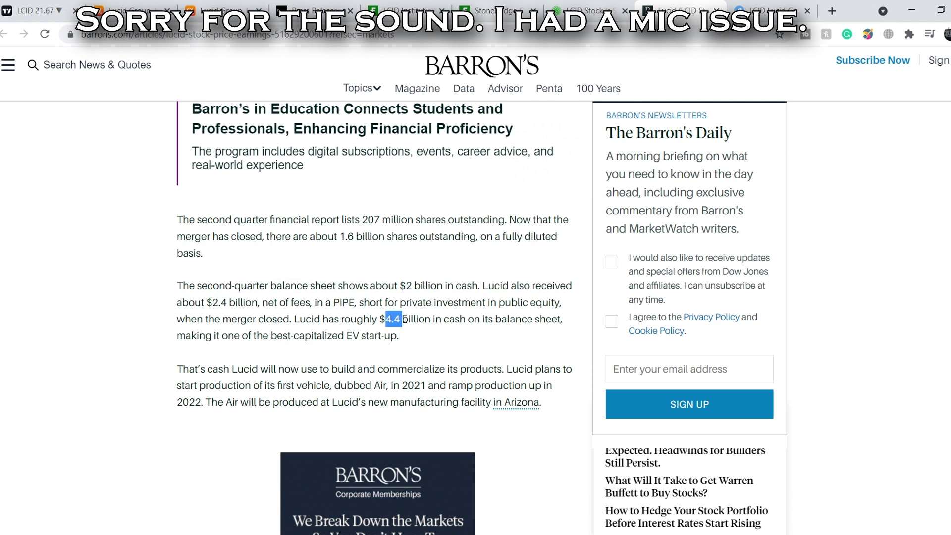
click(281, 351)
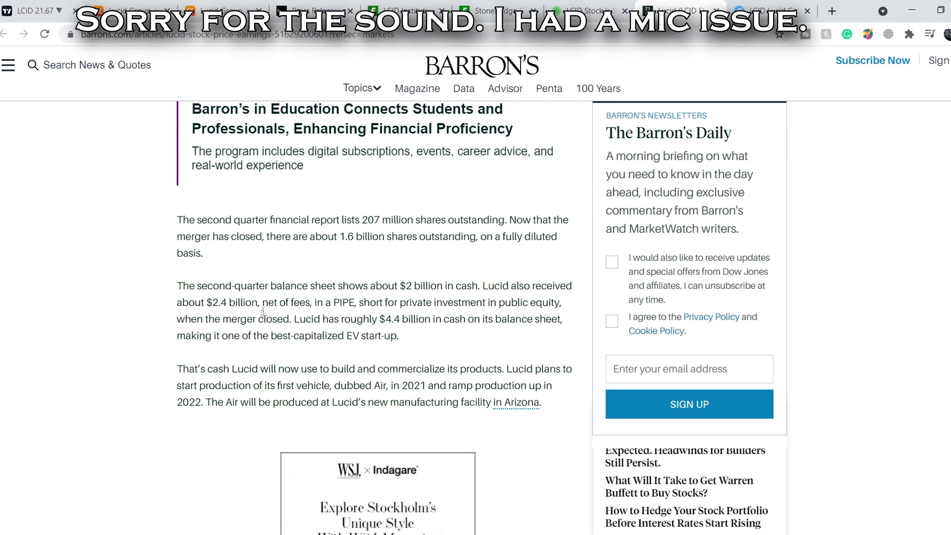
Switch to the Finviz quote page for LCID and highlight the Short Float percentage in the statistics table
click(763, 10)
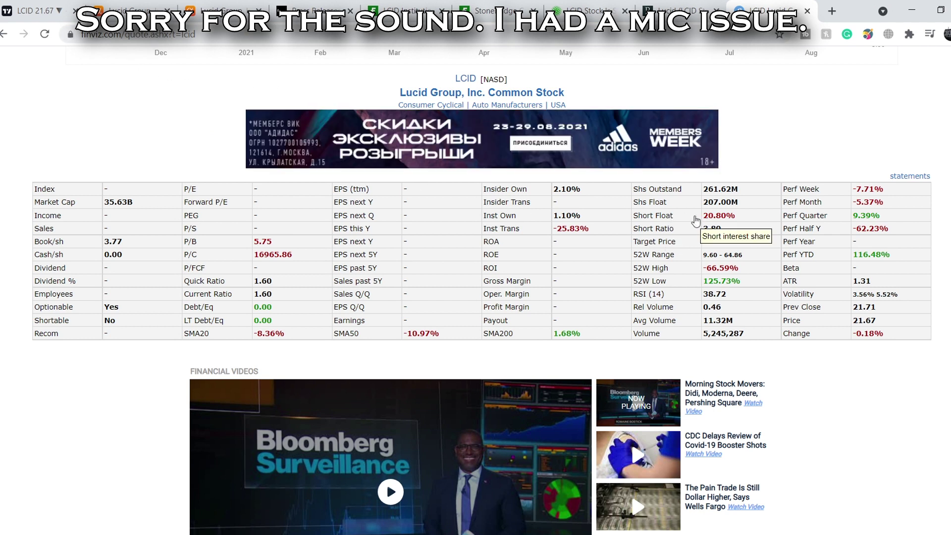
drag(705, 216, 739, 220)
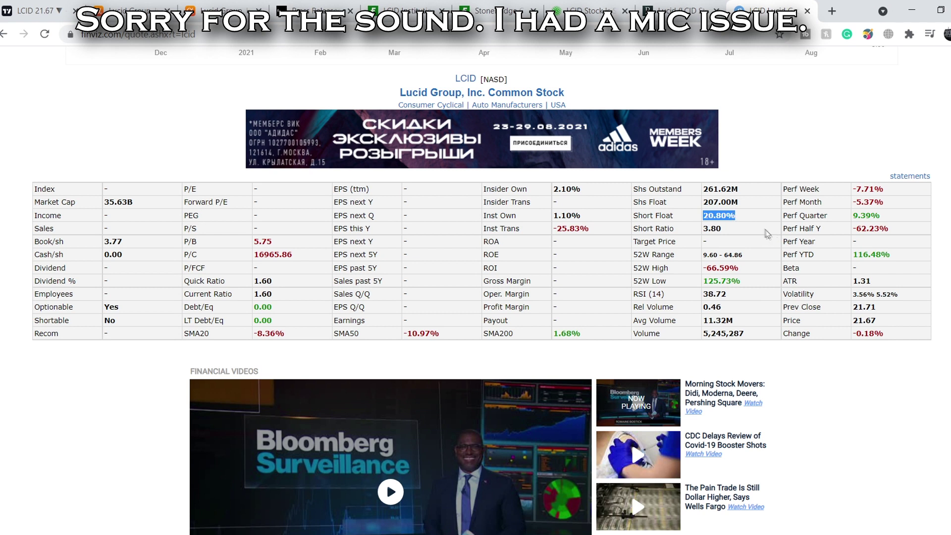
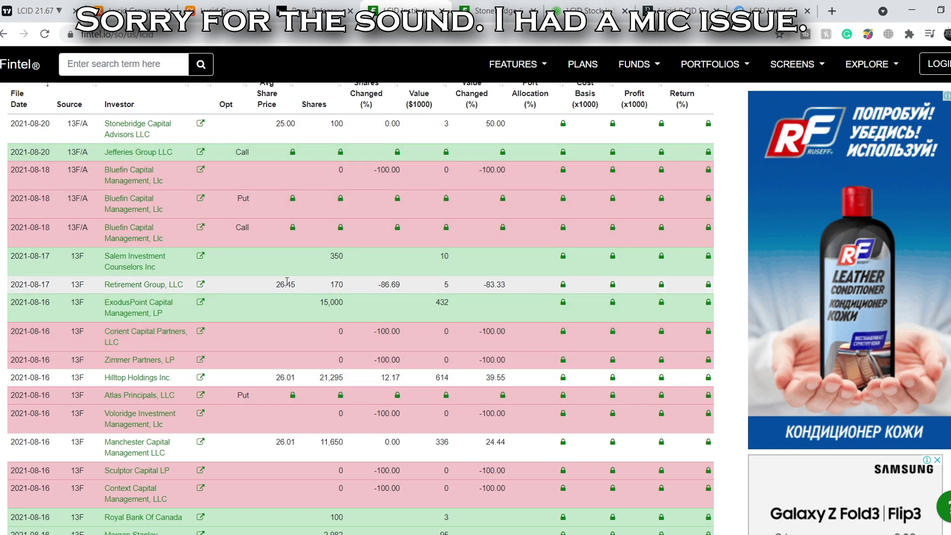
Review average share prices and position changes in Fintel's list of LCID institutional holders, briefly checking them against the TradingView chart
scroll(288, 287, down, 2)
scroll(289, 287, down, 2)
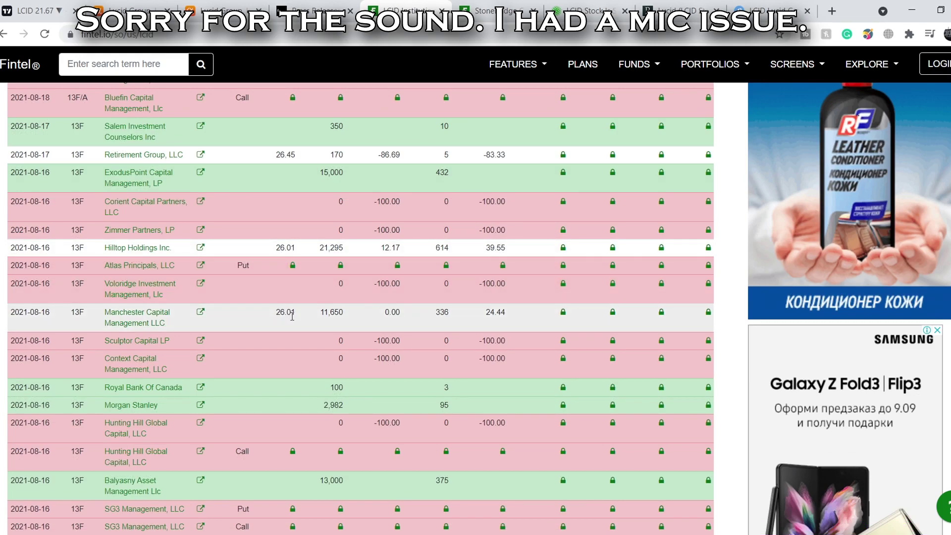
scroll(292, 316, down, 5)
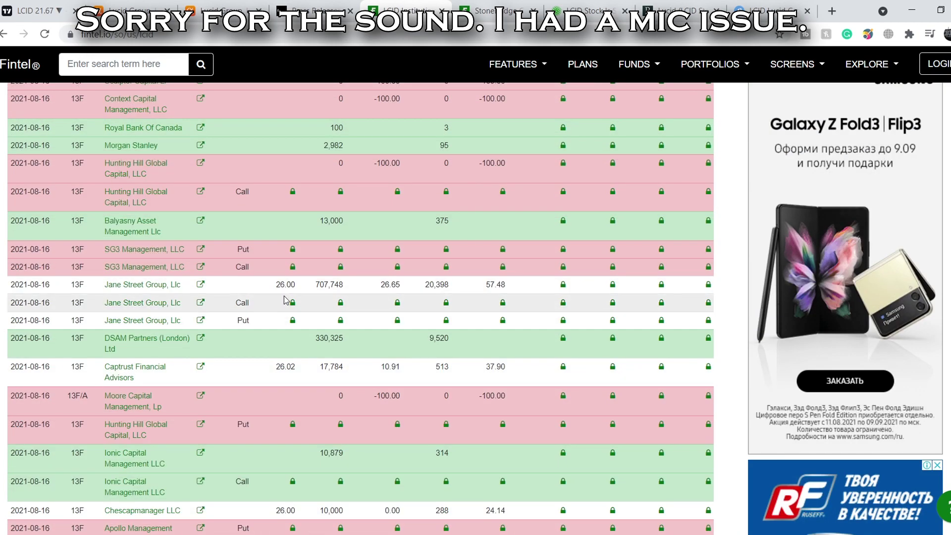
scroll(285, 375, down, 1)
scroll(290, 397, down, 3)
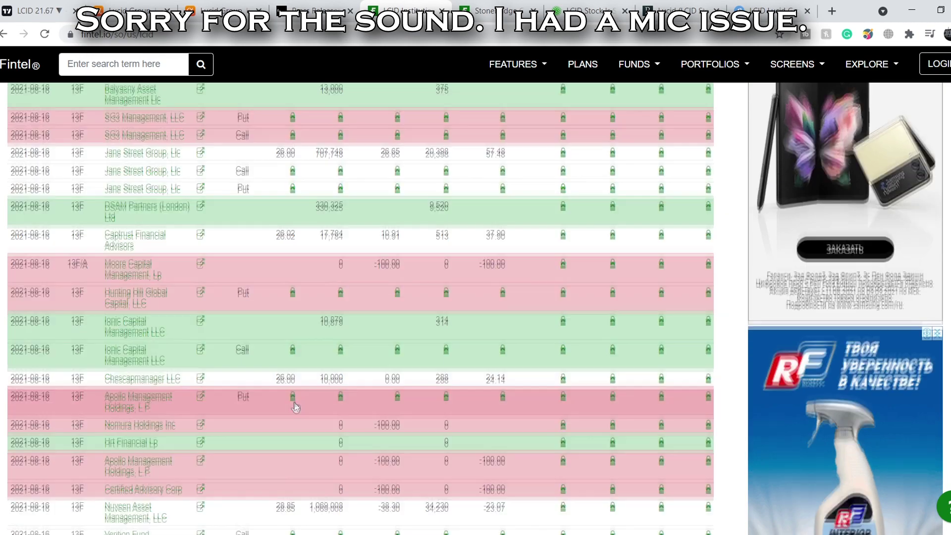
scroll(292, 403, down, 5)
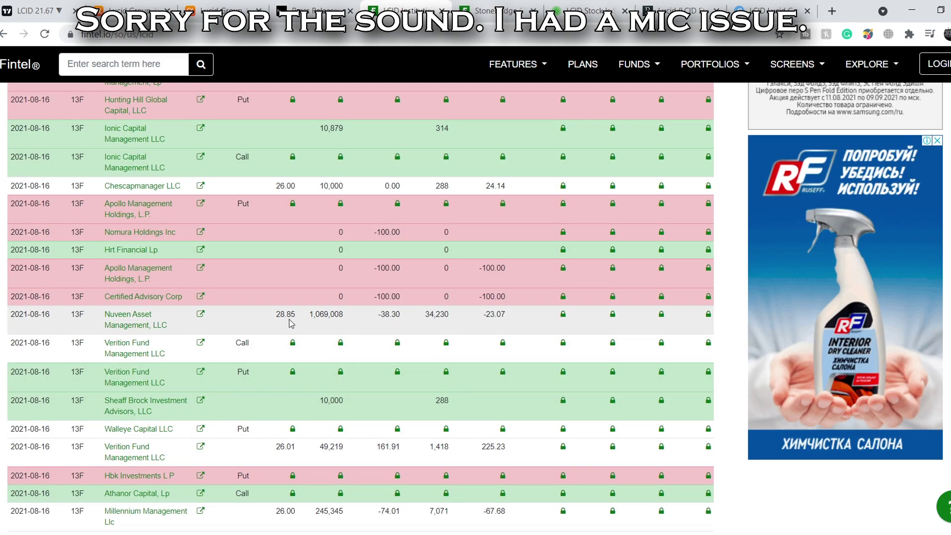
scroll(307, 323, down, 3)
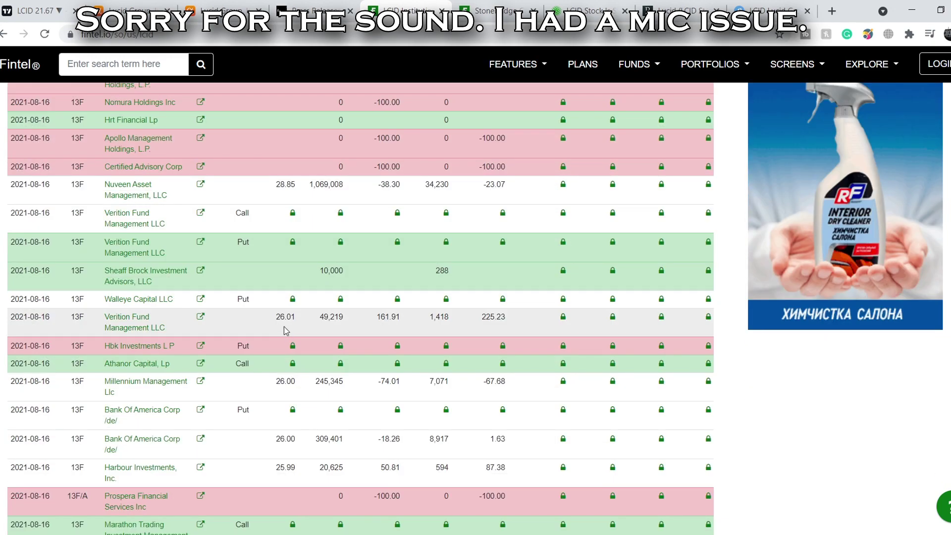
scroll(297, 347, down, 5)
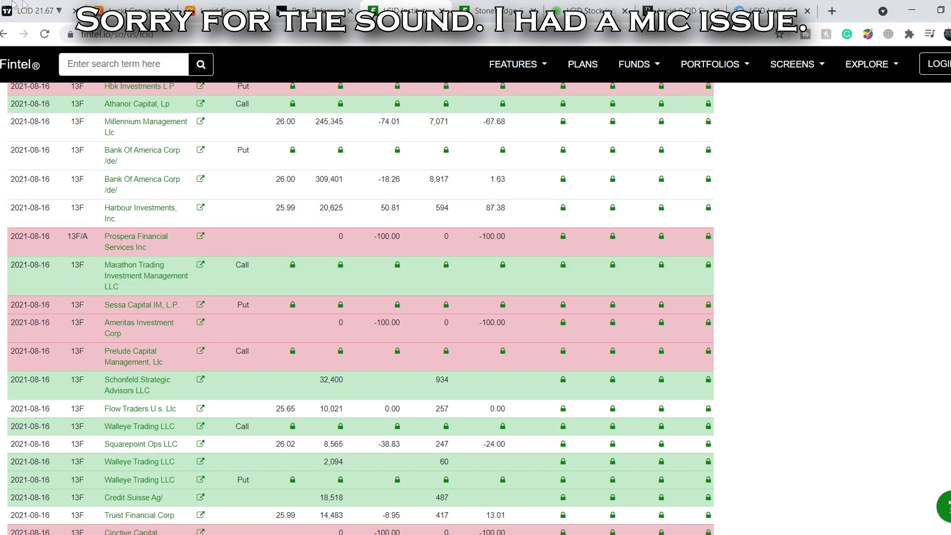
click(35, 11)
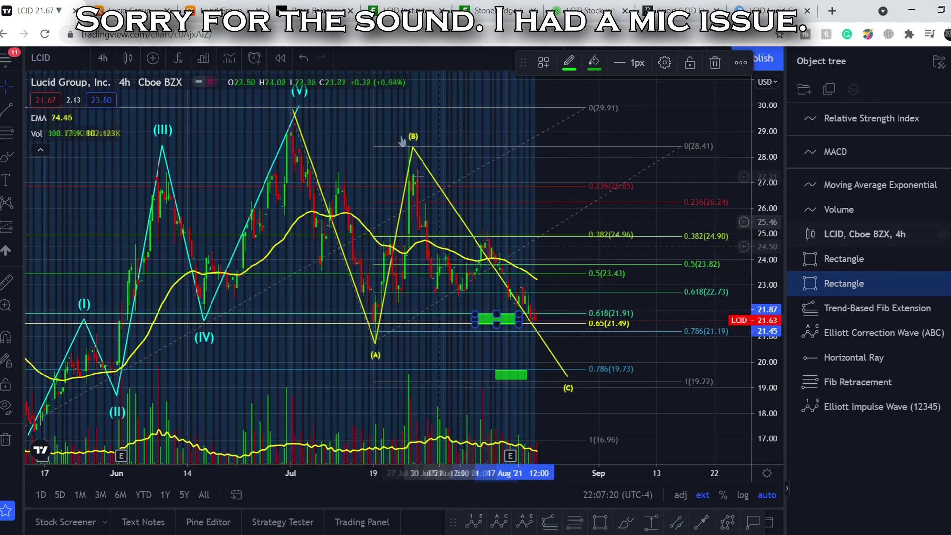
click(450, 6)
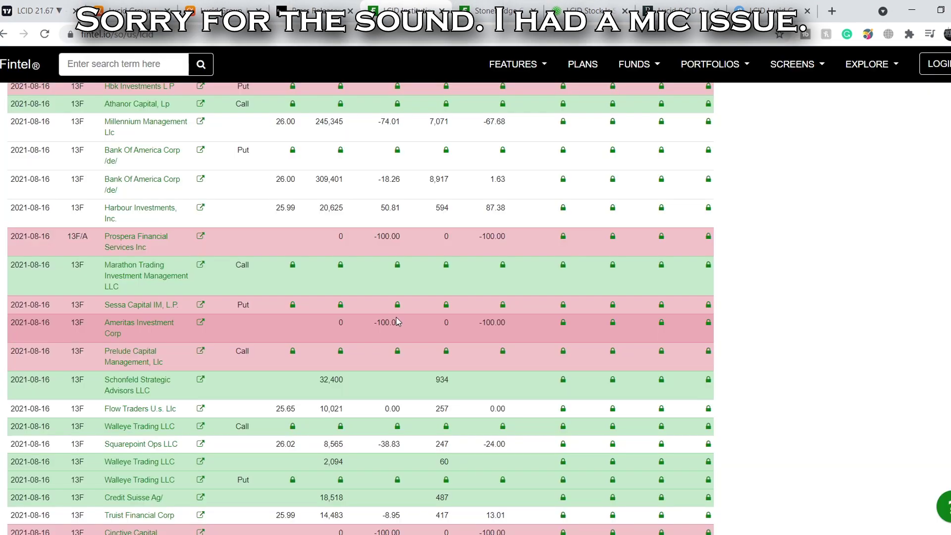
Find the Citadel Advisors share holding in the Fintel list and highlight its share change, value and average share price
scroll(396, 322, down, 5)
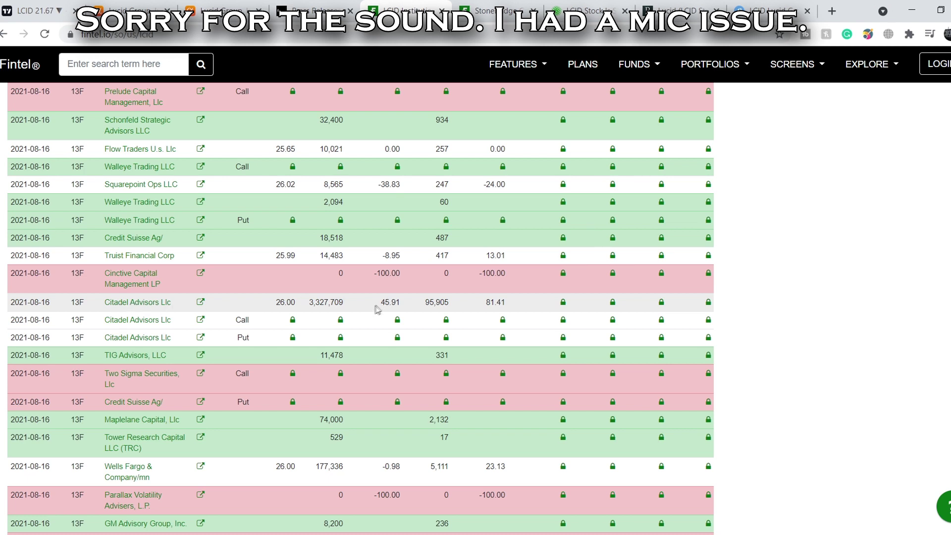
drag(385, 303, 415, 304)
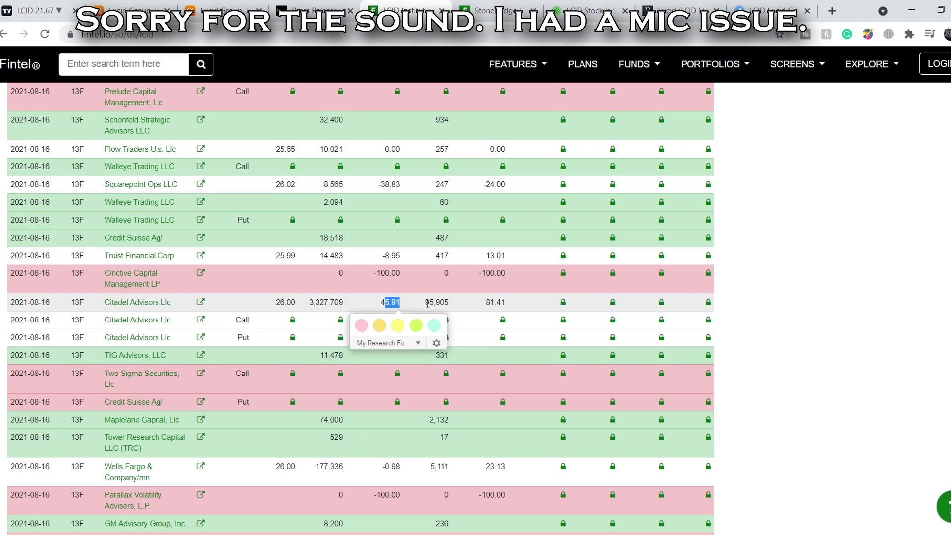
drag(426, 303, 453, 305)
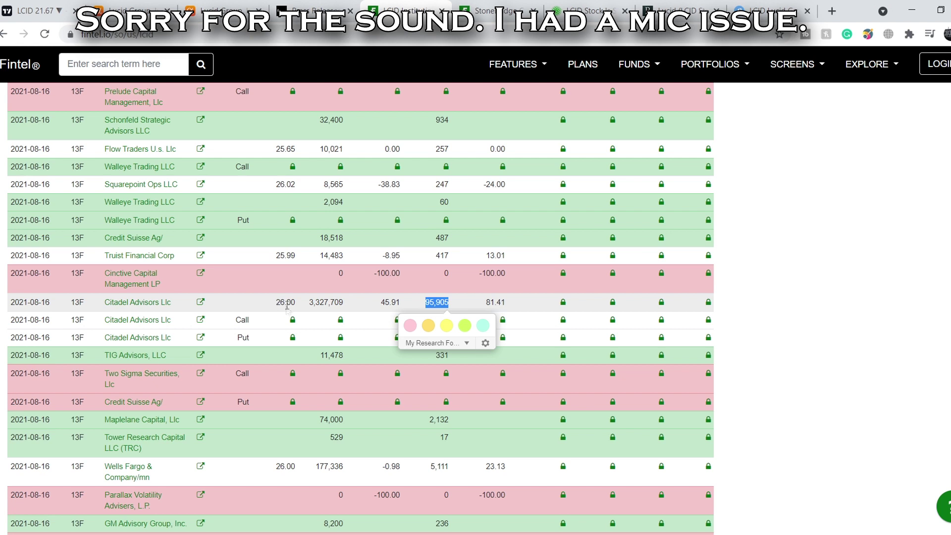
drag(276, 303, 298, 304)
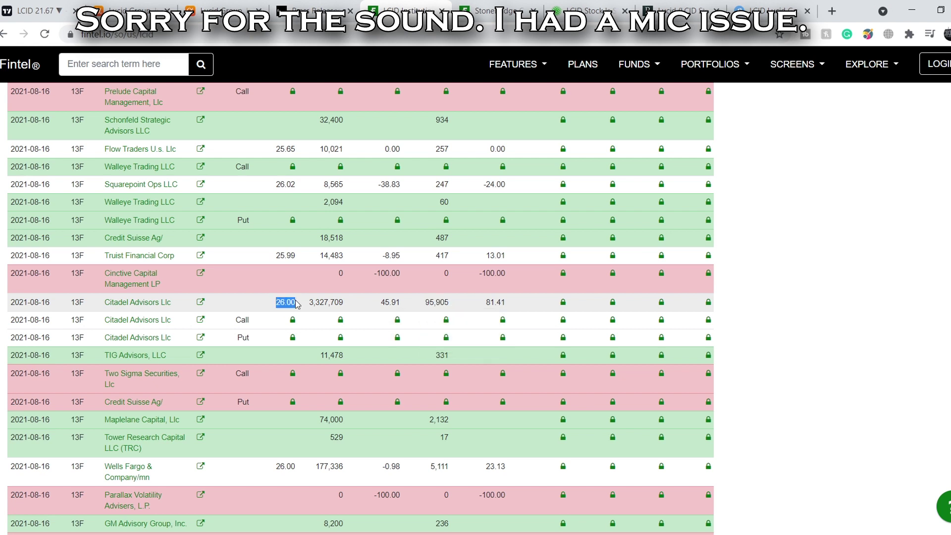
click(269, 307)
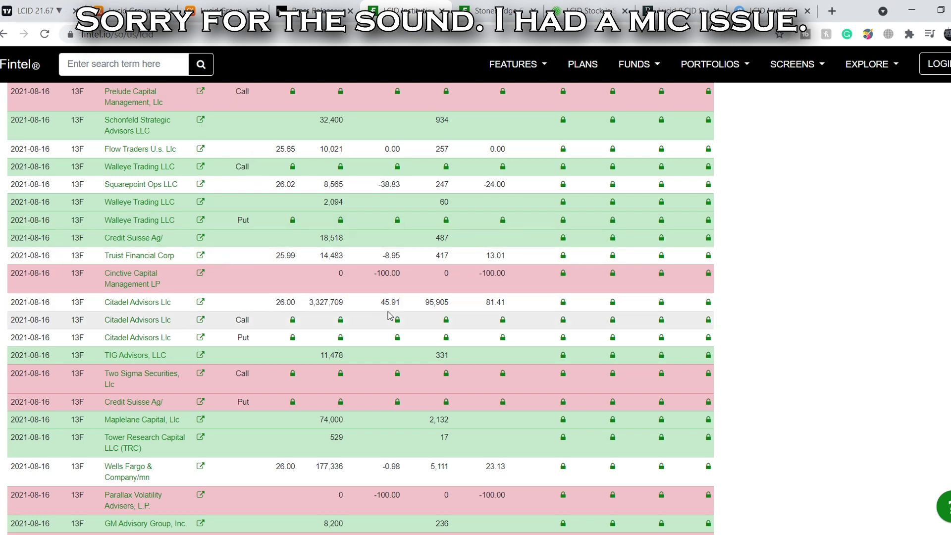
Return to the LCID chart on TradingView and examine the Elliott waves and Fibonacci levels against the price history back to early 2021
click(32, 13)
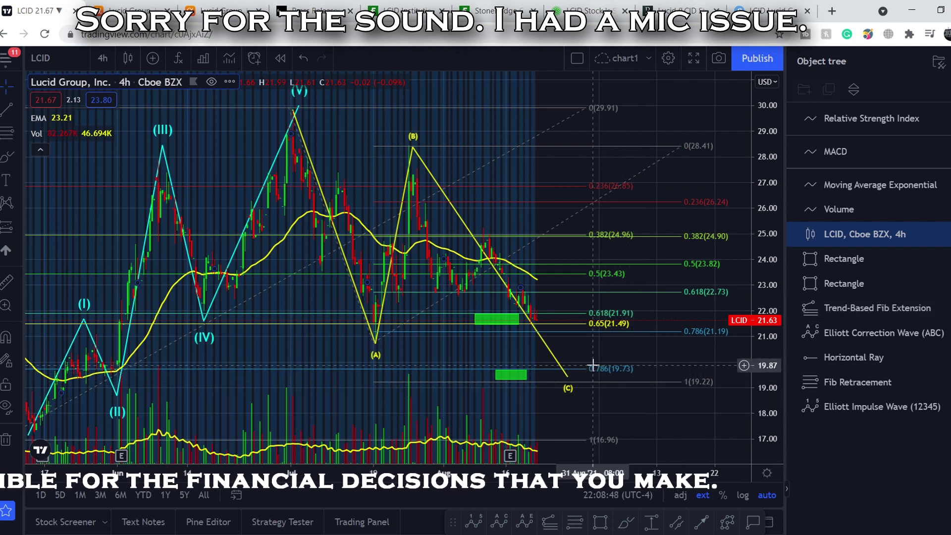
scroll(654, 396, down, 2)
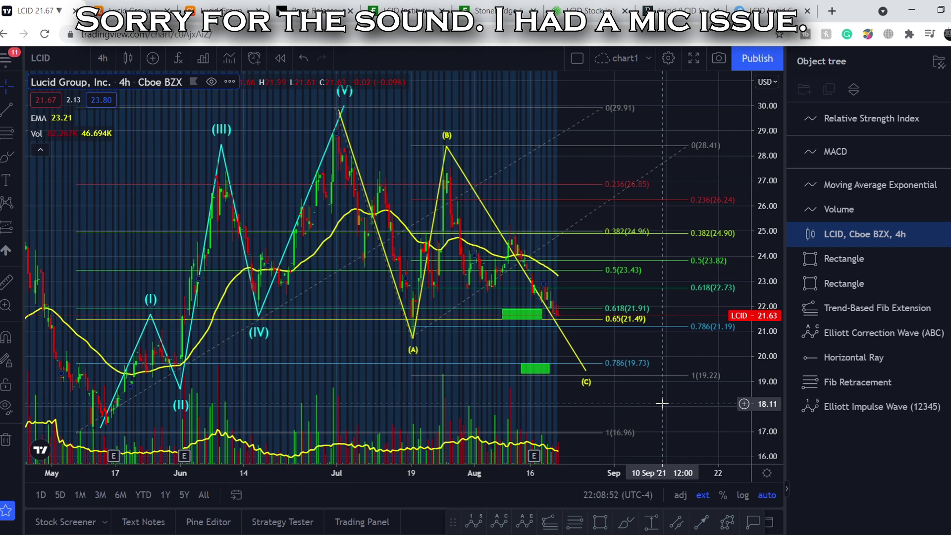
scroll(663, 404, down, 2)
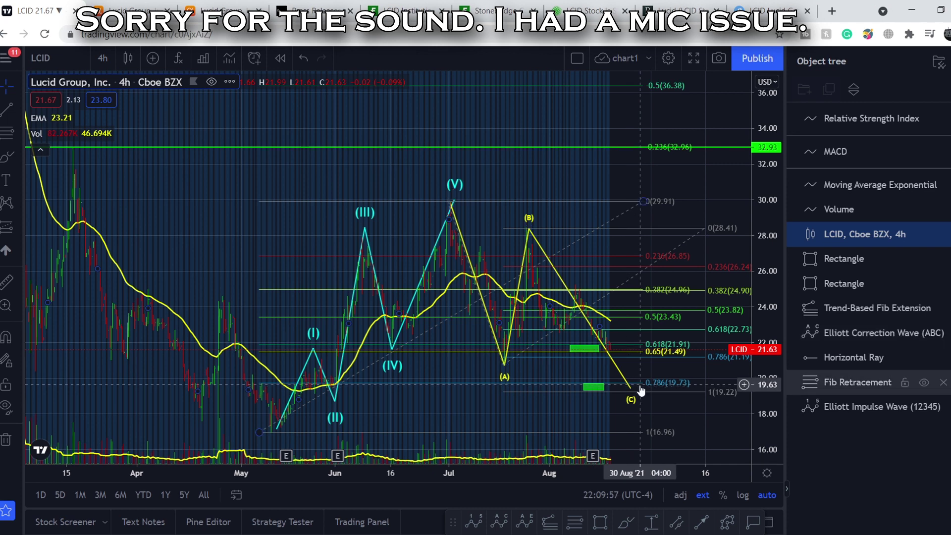
scroll(641, 390, down, 5)
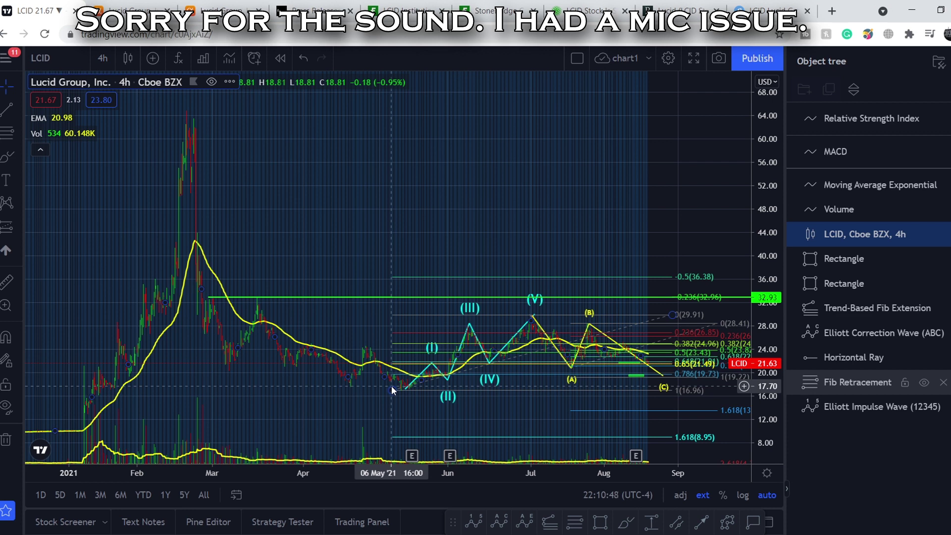
scroll(586, 340, up, 3)
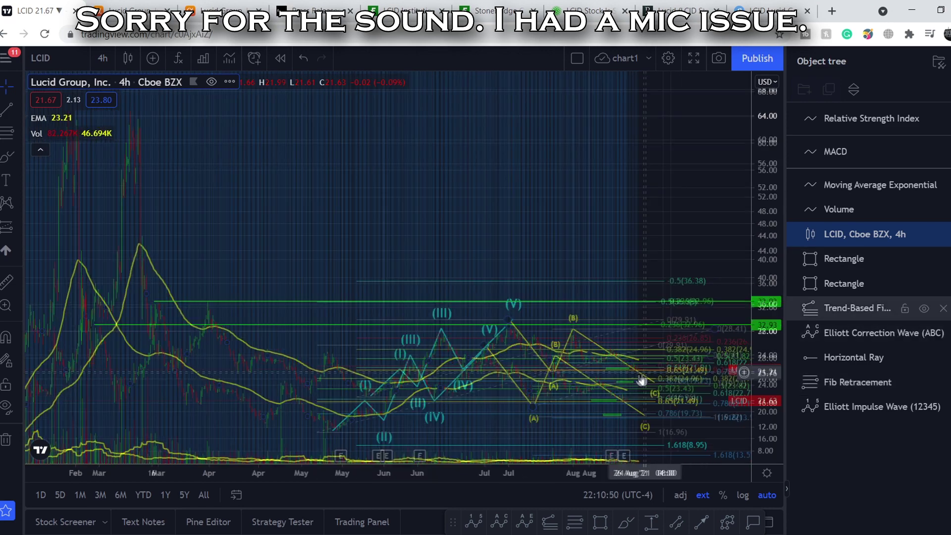